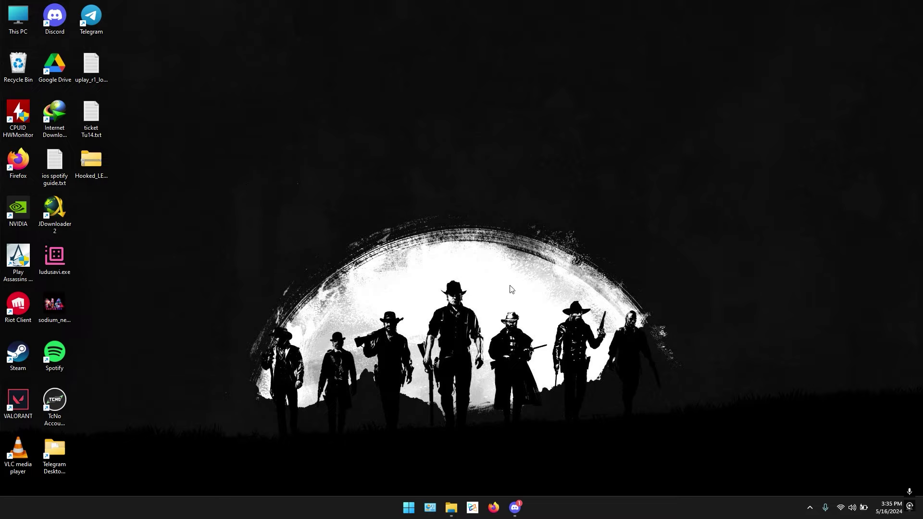
Bring up Discord and view the announcement channel.
click(515, 507)
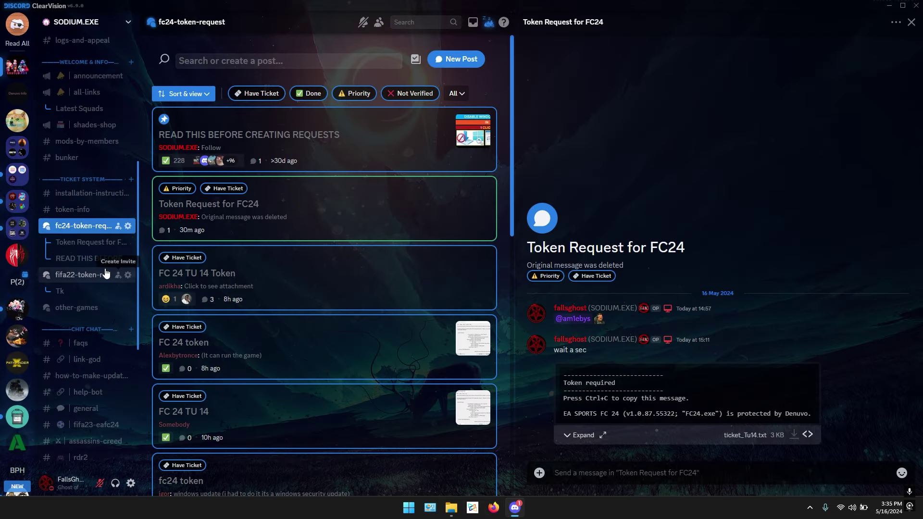
click(84, 77)
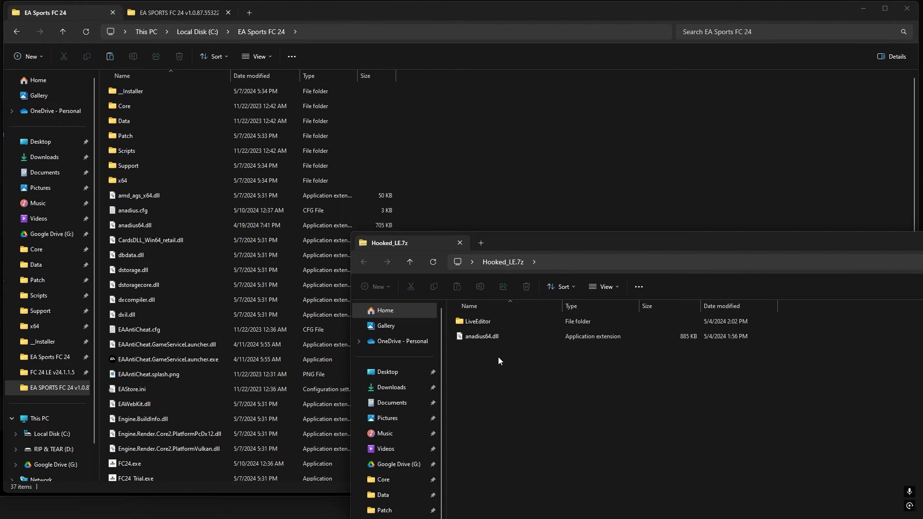
Copy LiveEditor and anadius64.dll from Hooked_LE.7z into the EA Sports FC 24 folder, replacing the old DLL.
drag(522, 368, 489, 319)
right_click(490, 320)
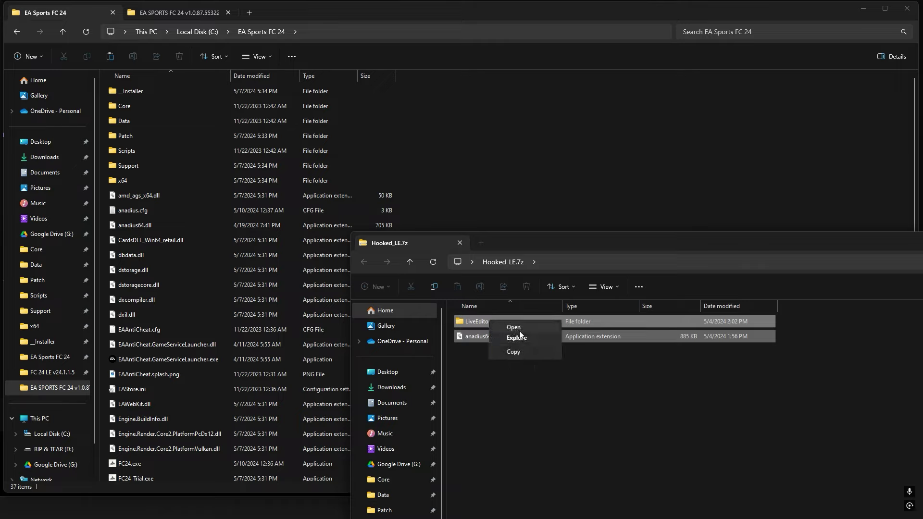
click(527, 350)
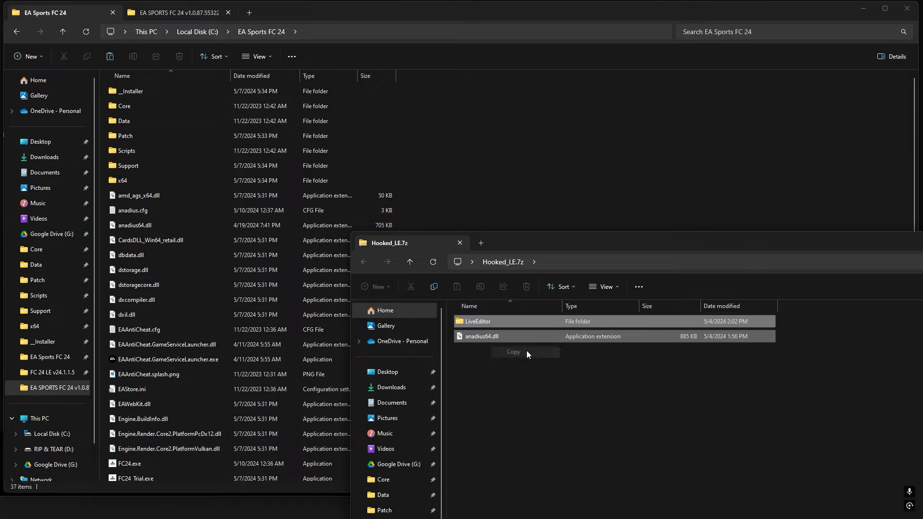
right_click(615, 131)
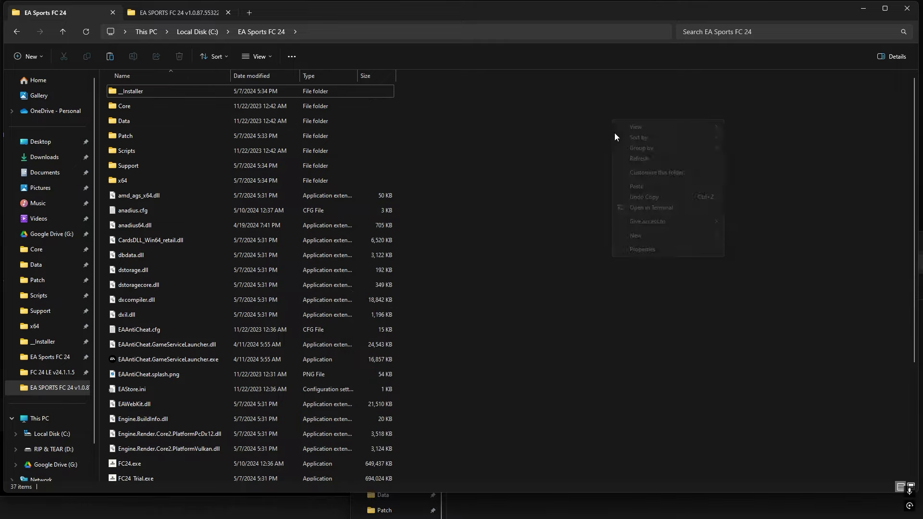
click(642, 186)
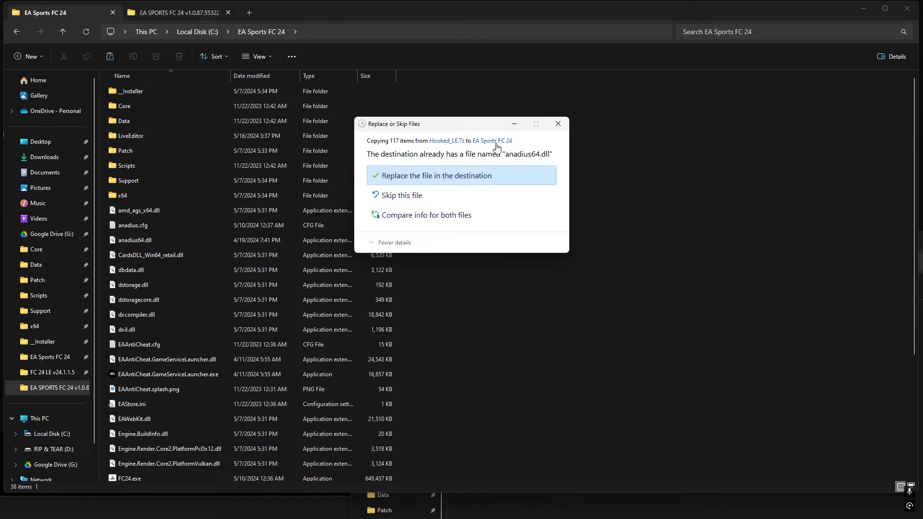
click(447, 176)
right_click(448, 176)
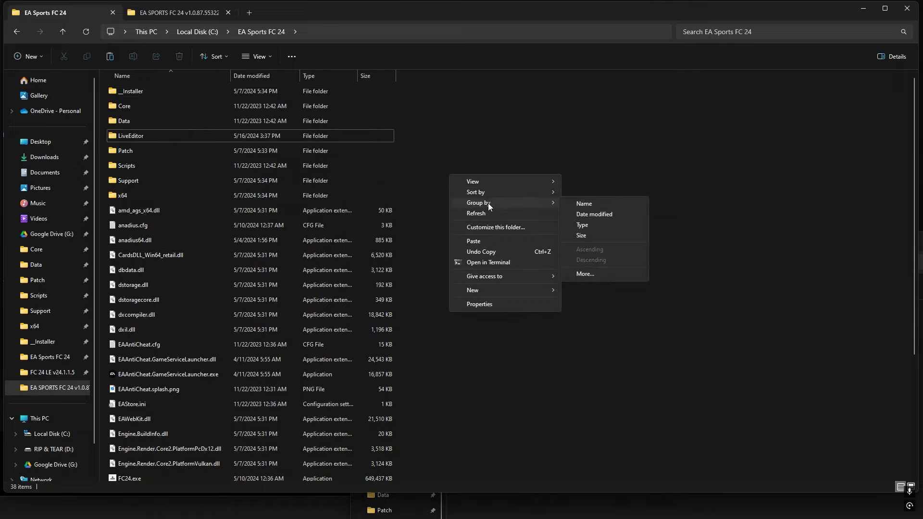
click(488, 213)
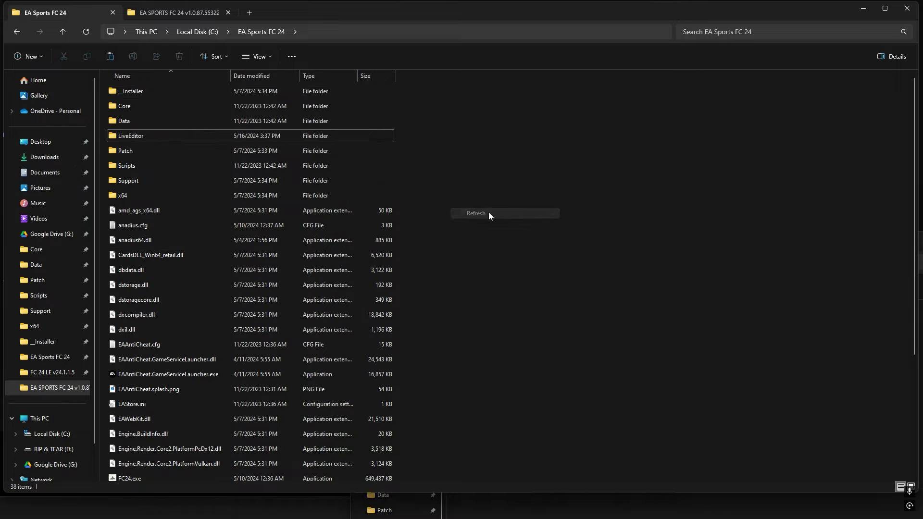
Close the second folder tab and launch FC24.exe.
click(229, 13)
scroll(241, 289, down, 4)
double_click(129, 310)
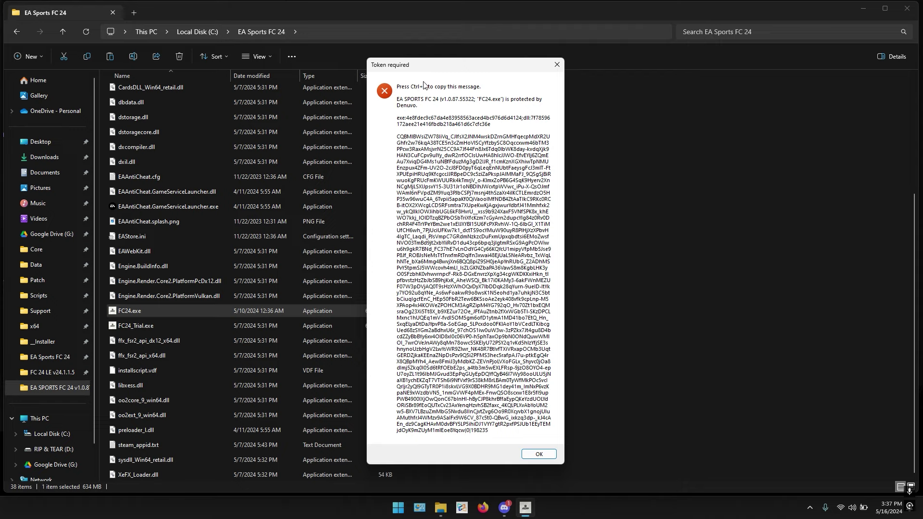
Copy the Denuvo 'Token required' message text and minimize Explorer to the desktop.
key(ctrl+c)
click(862, 4)
click(862, 3)
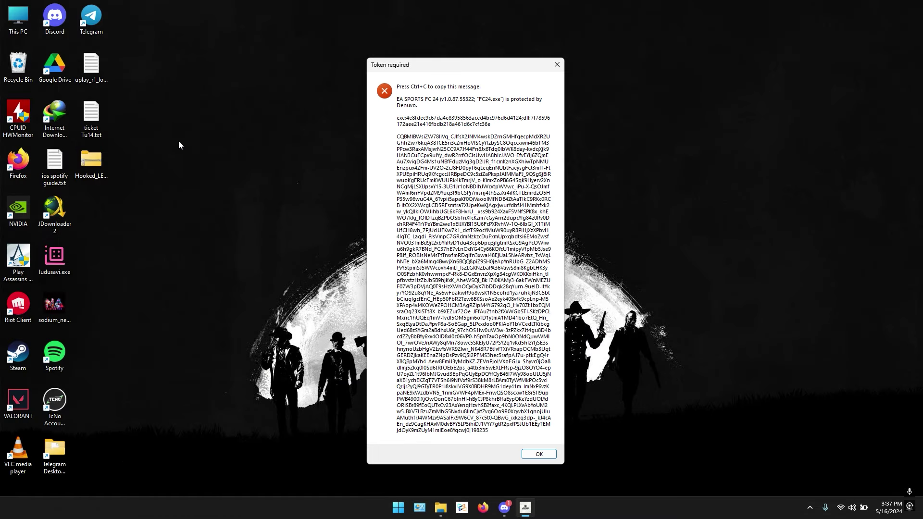
Create a new text document on the desktop and paste the token message into it.
right_click(684, 210)
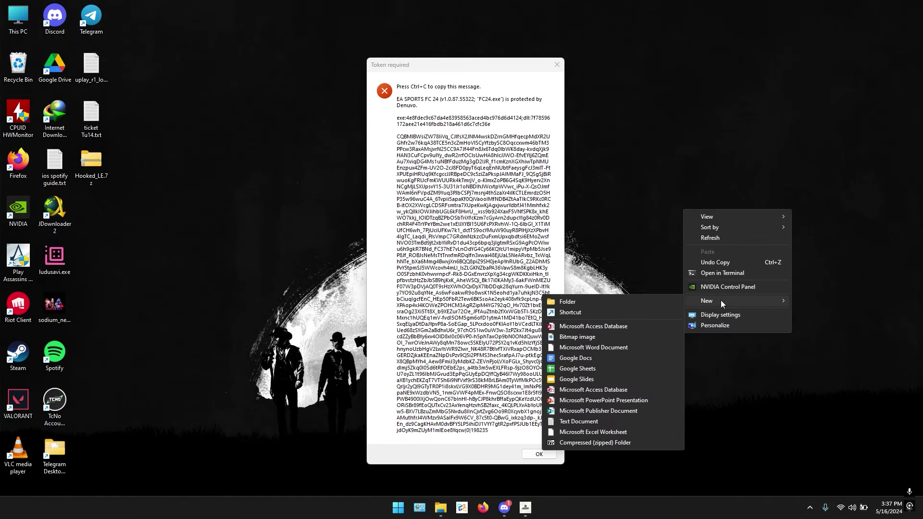
mouse_move(703, 302)
click(579, 422)
key(ctrl+c)
key(ctrl+v)
Save the file as ticket .txt, close Notepad and dismiss the Token required error.
click(52, 66)
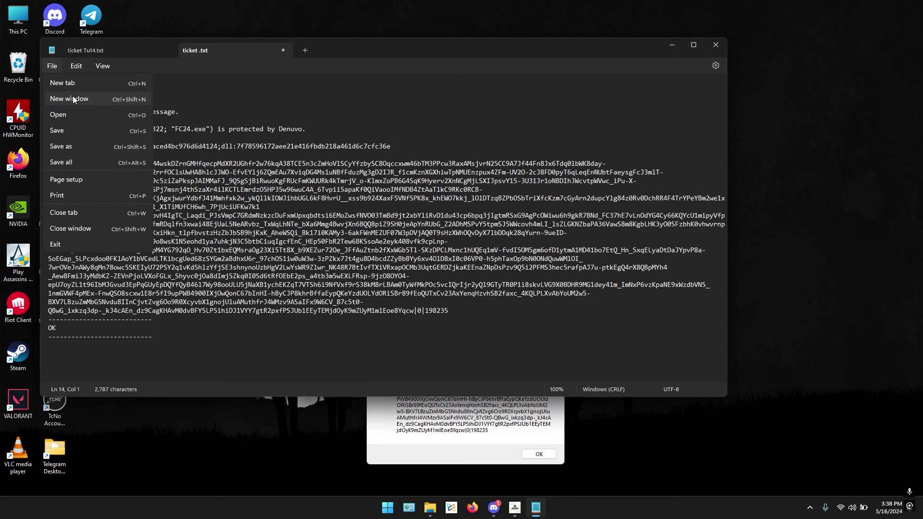
click(65, 134)
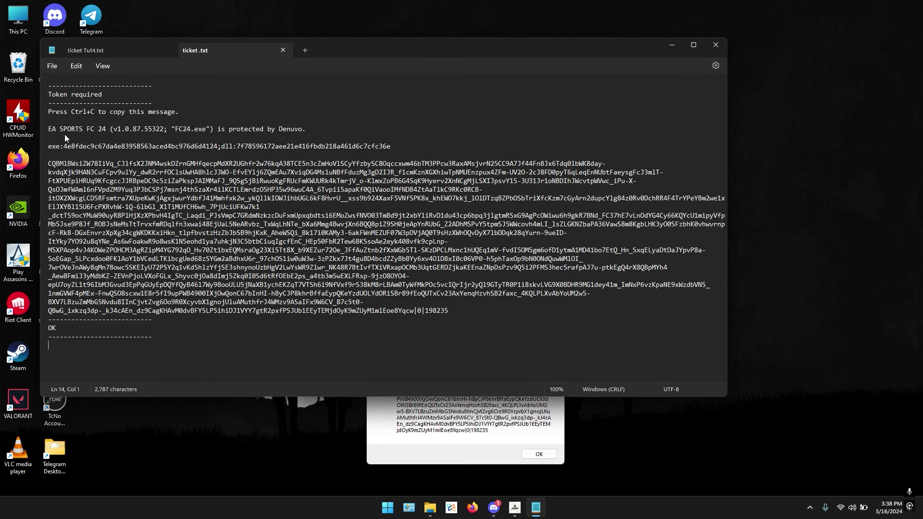
click(715, 45)
click(538, 453)
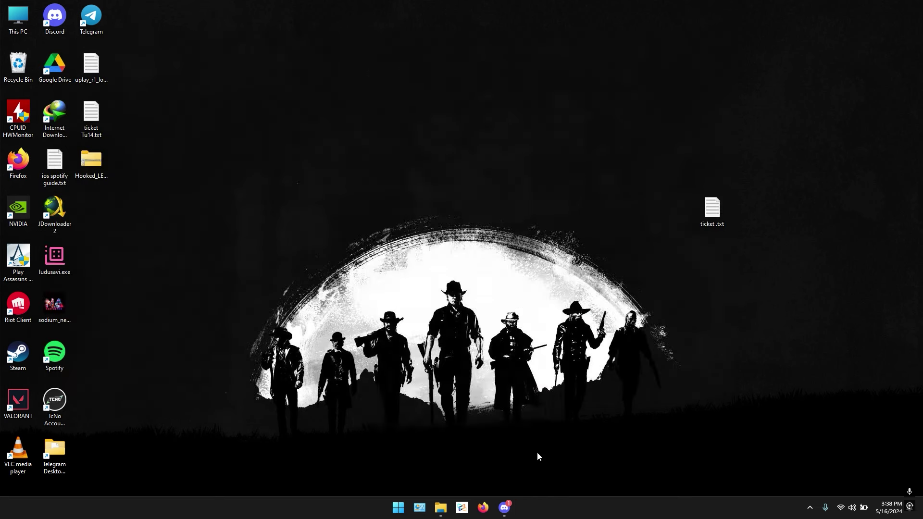
Post ticket .txt to the Discord token request thread.
click(504, 507)
drag(712, 209, 517, 377)
key(Return)
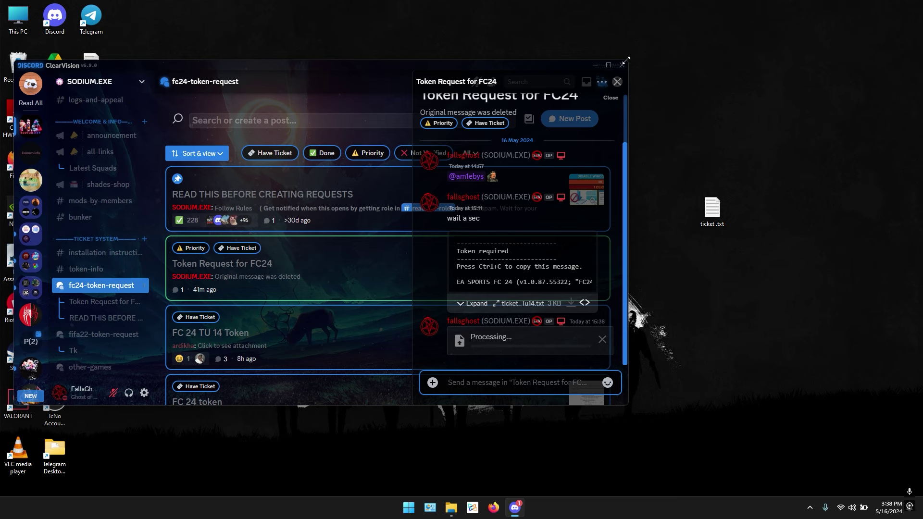
Maximize Discord and select all the token text in the returned fc_token3.txt.
click(610, 66)
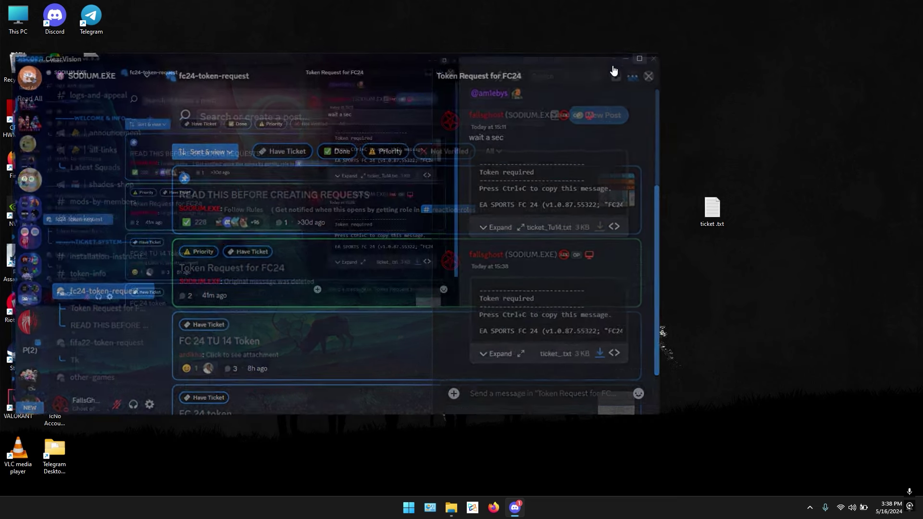
text(w)
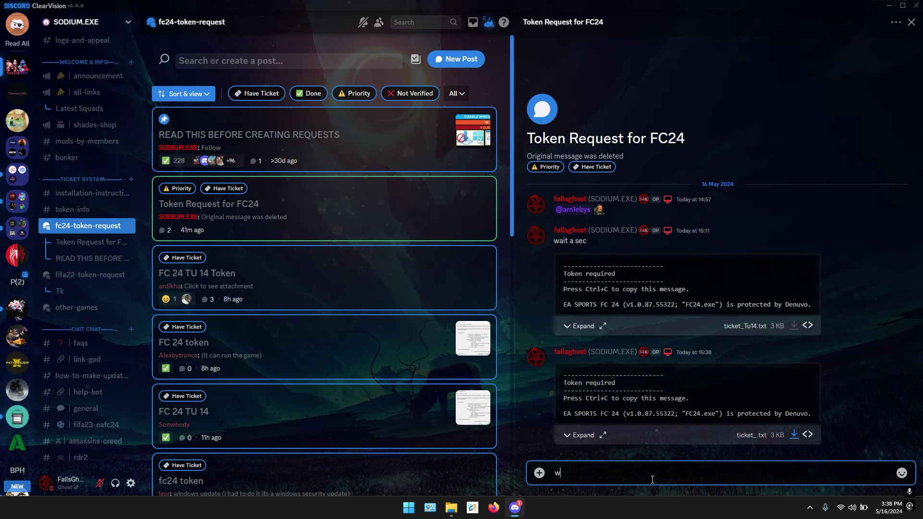
drag(509, 293, 41, 87)
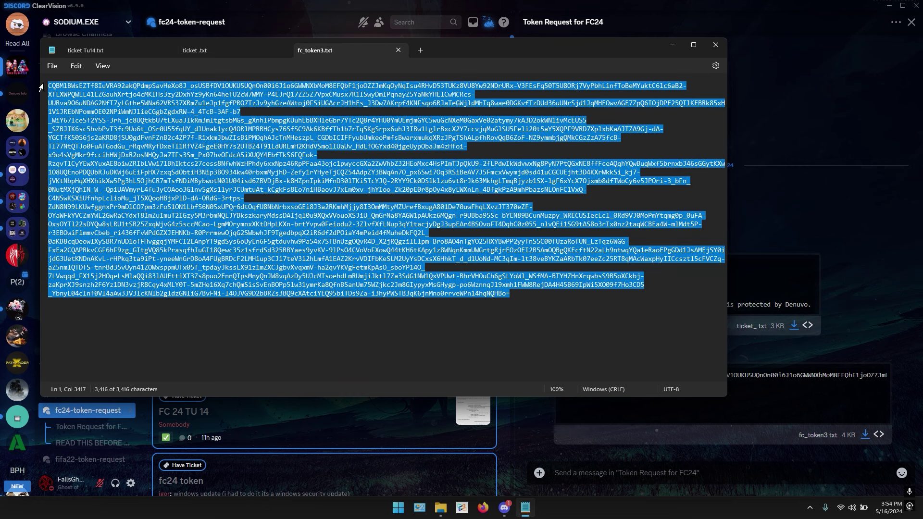
Copy the selected fc_token3.txt token text.
right_click(51, 83)
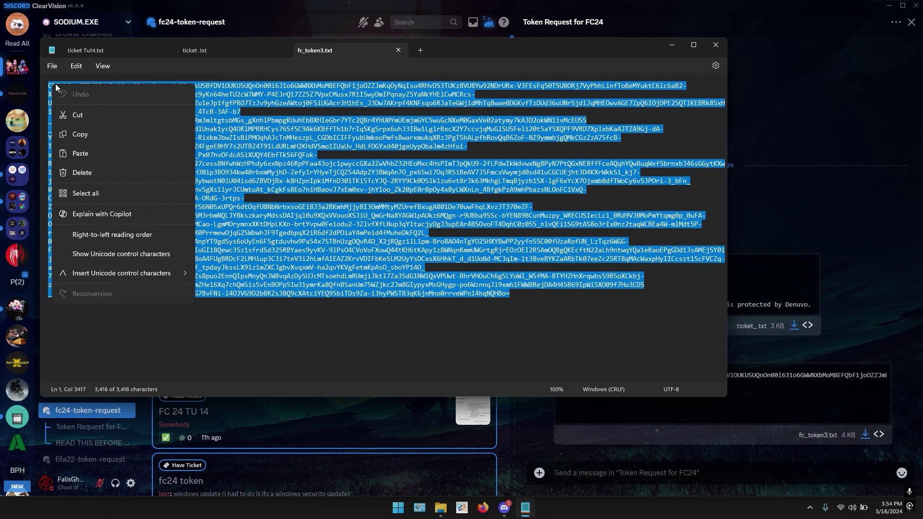
click(95, 136)
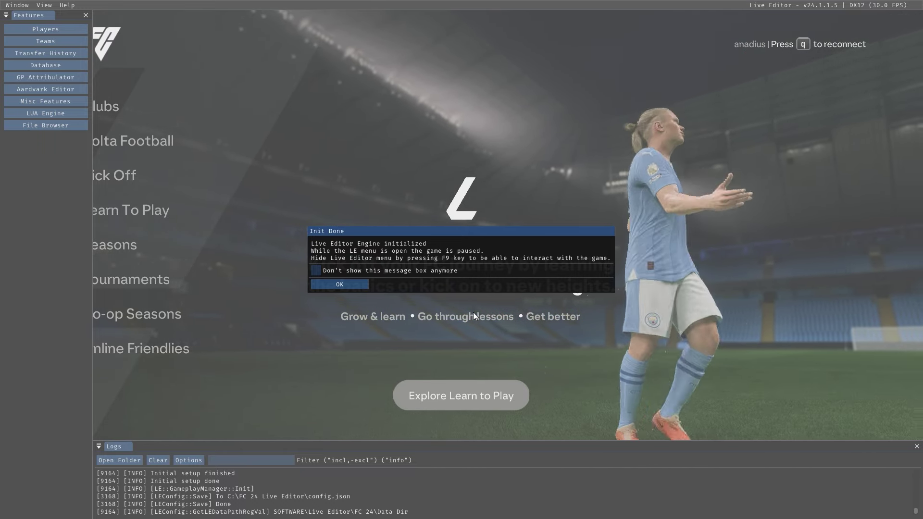
Dismiss Live Editor's Init Done message and close its Features and Logs panels.
click(340, 284)
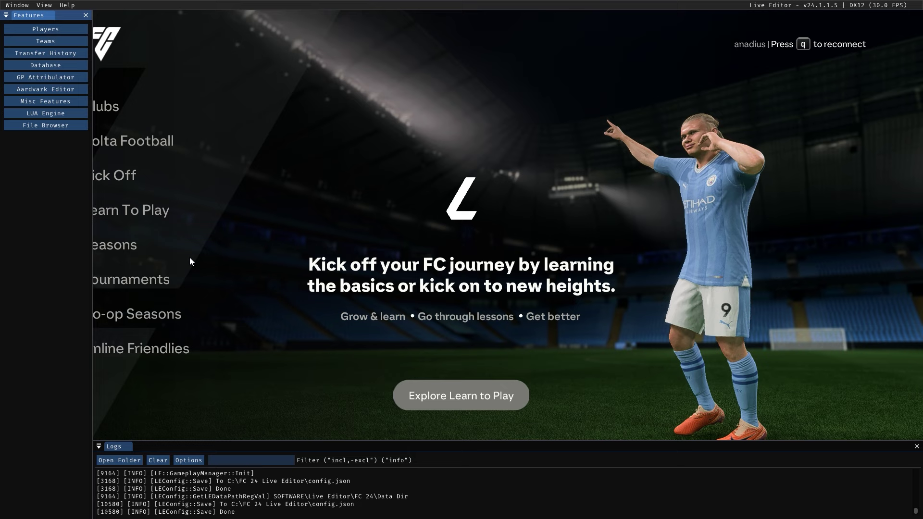
click(85, 16)
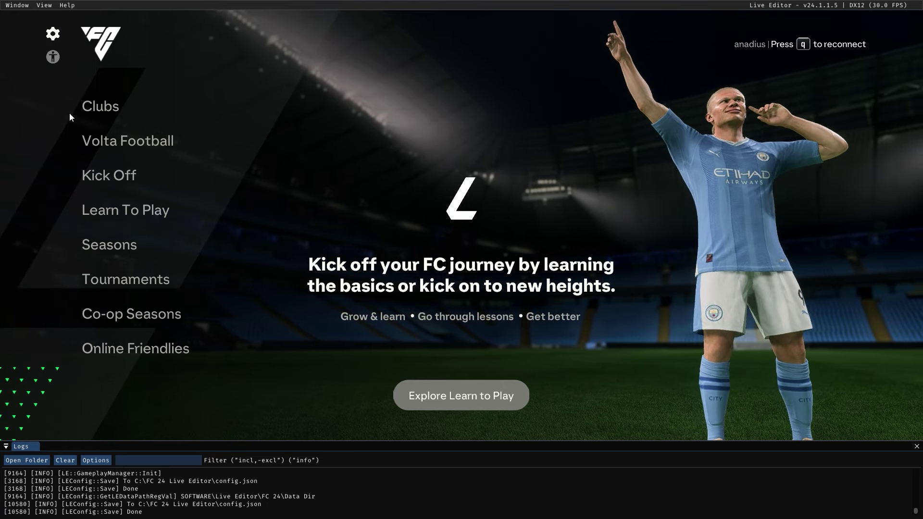
click(916, 446)
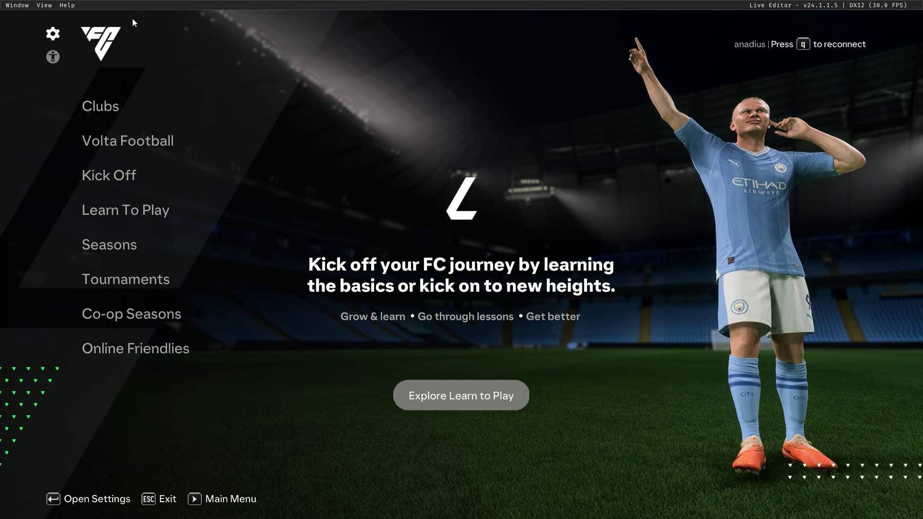
click(12, 8)
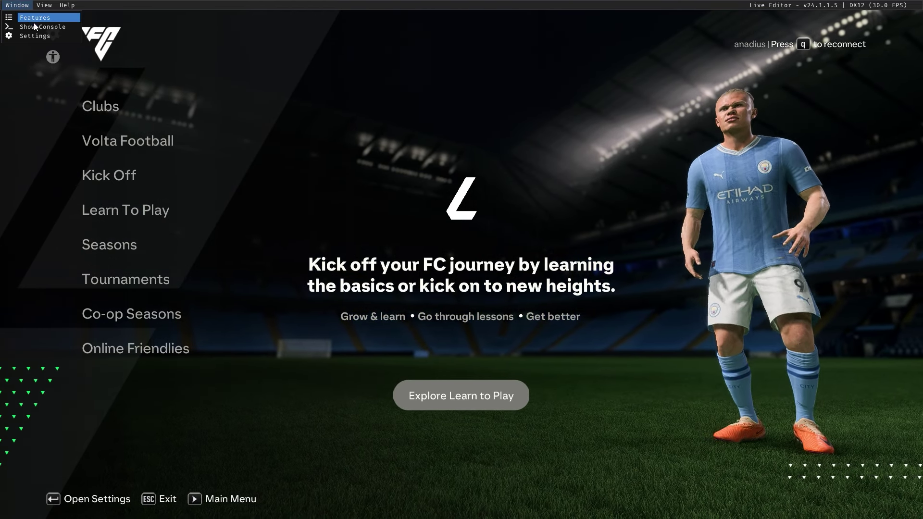
In Live Editor Settings, enable the Overlay option to turn off everything drawn at startup.
click(39, 34)
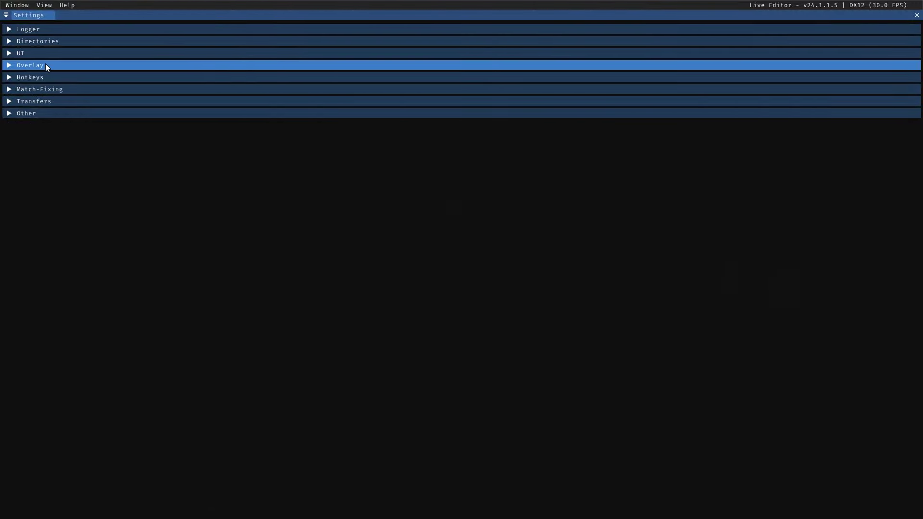
click(8, 69)
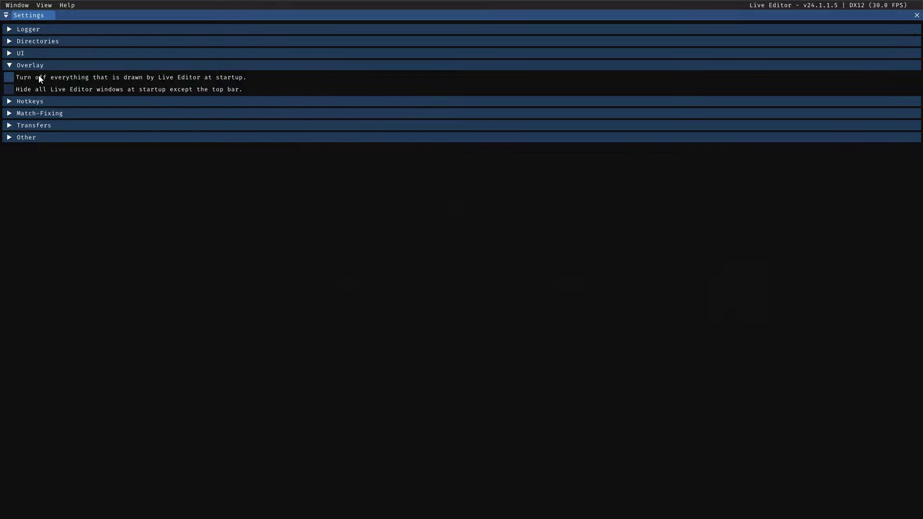
click(10, 79)
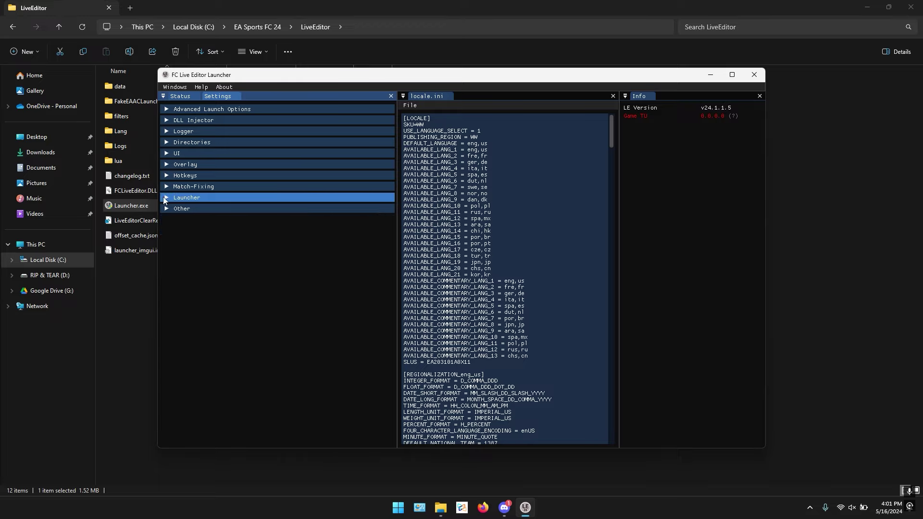
Untick the Launcher setting Show Warning at startup, leaving Launcher and Other collapsed.
click(164, 199)
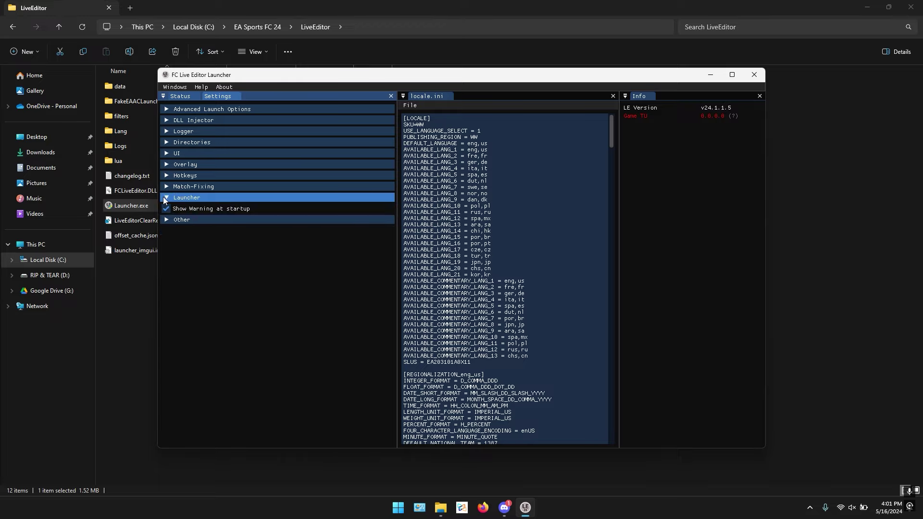
click(233, 209)
click(171, 199)
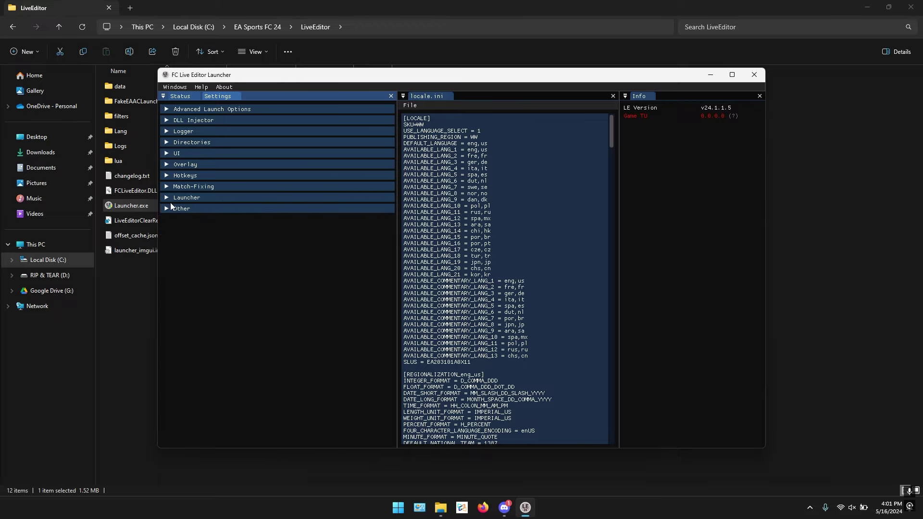
click(169, 207)
click(168, 209)
Close the launcher, refresh the LiveEditor folder and restart Launcher.exe as administrator.
click(754, 76)
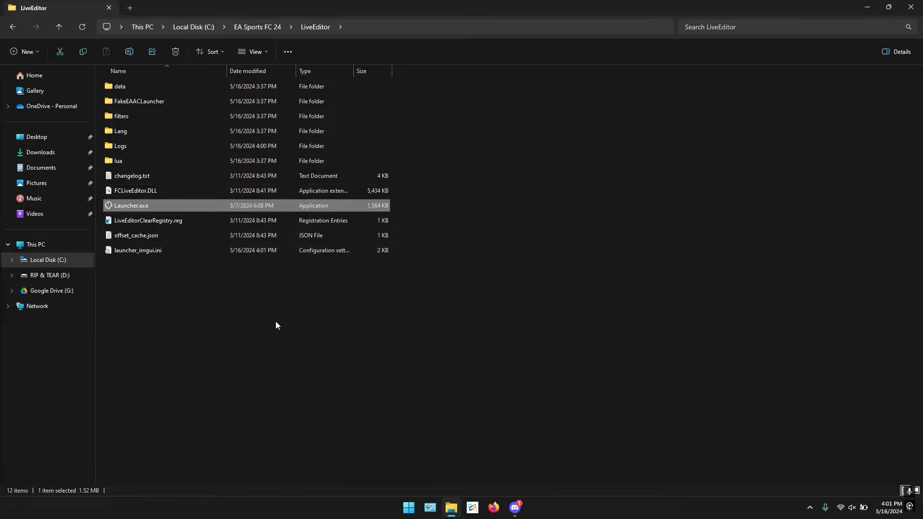
right_click(276, 321)
click(315, 360)
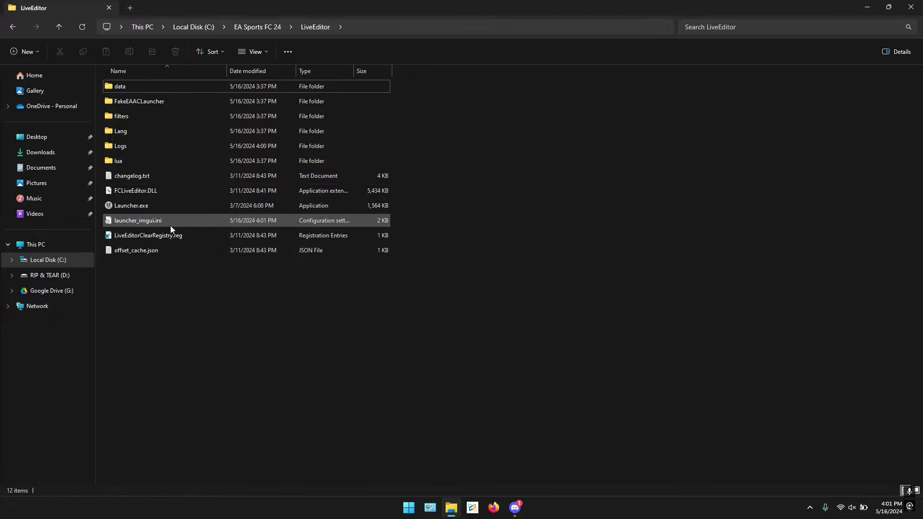
double_click(154, 207)
key(alt+y)
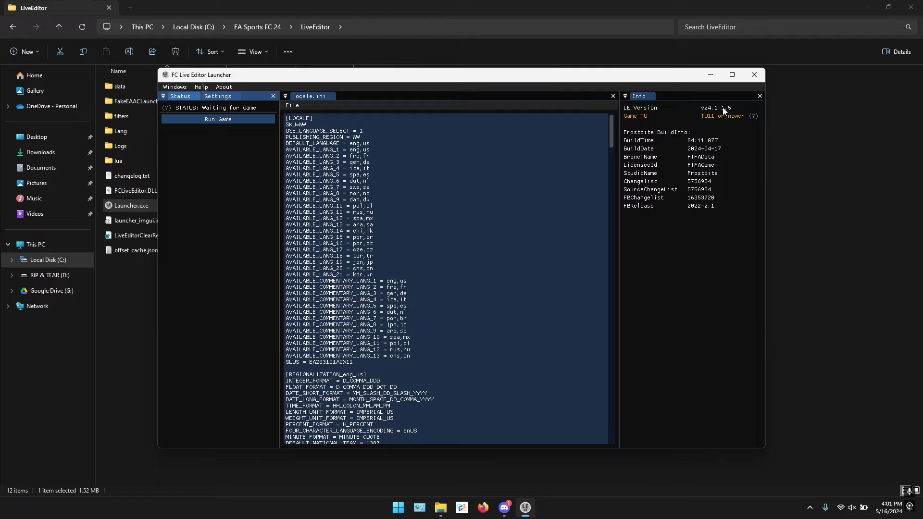
Check the launcher's Directories settings, then run the game from the Status view.
click(214, 96)
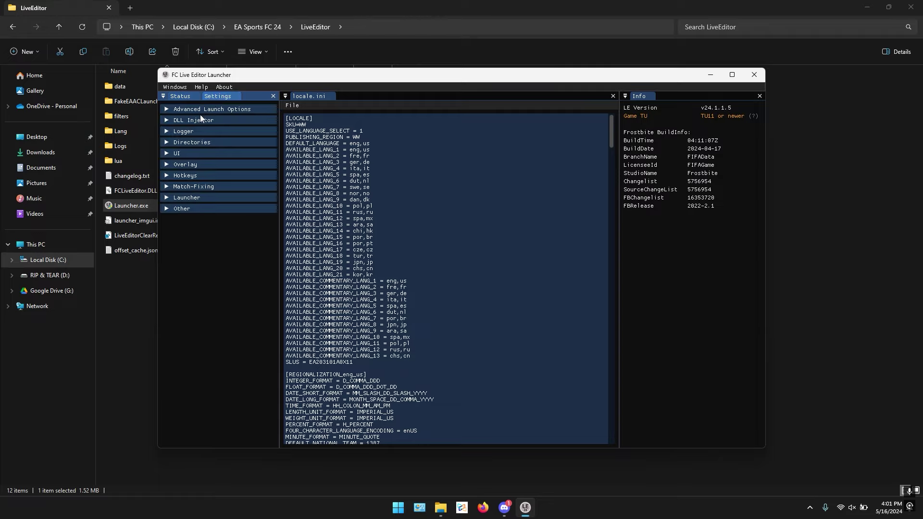
click(196, 142)
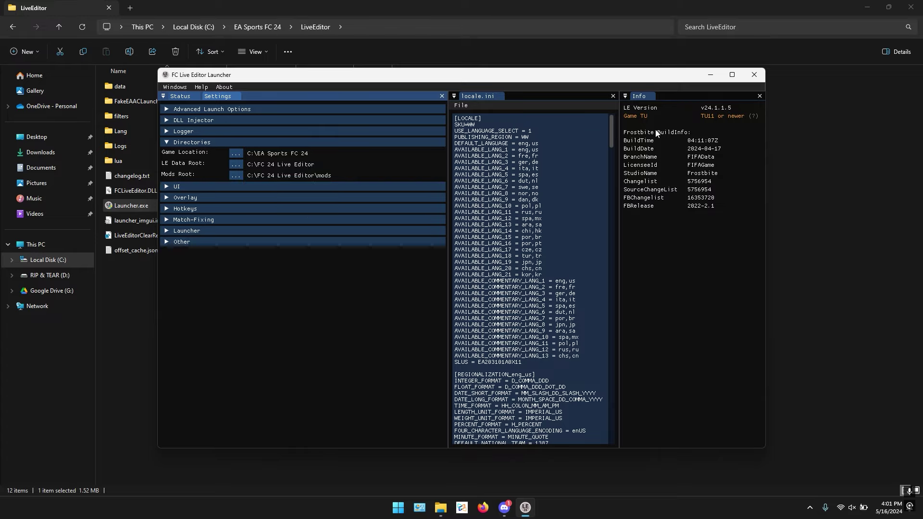
drag(448, 166, 269, 164)
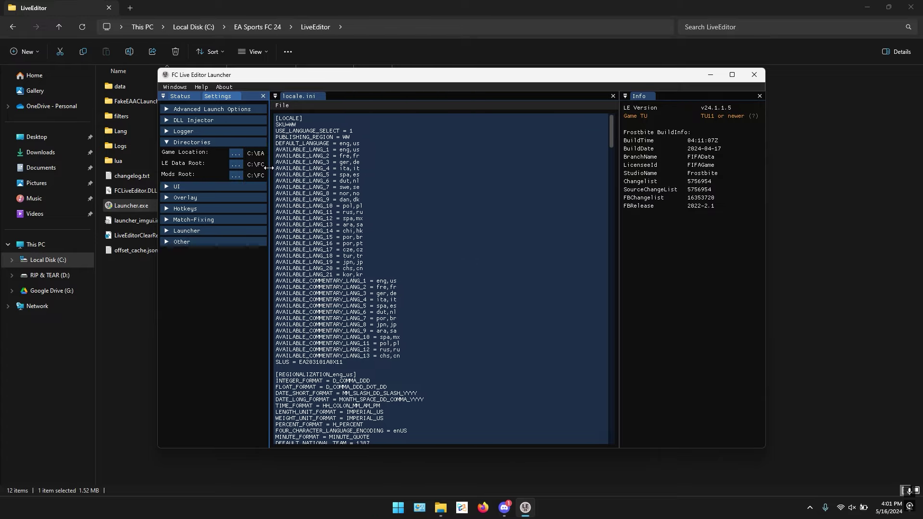
click(181, 96)
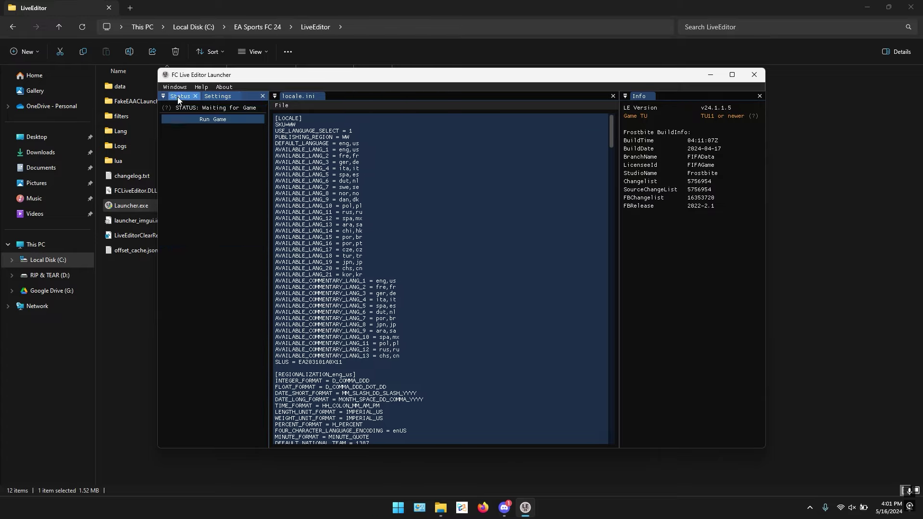
click(220, 126)
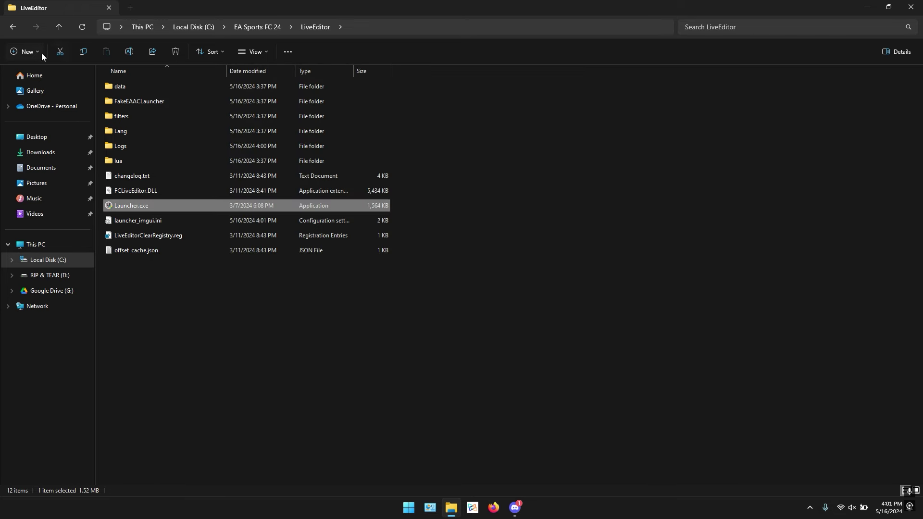
Return to the EA Sports FC 24 folder and clear Explorer away to reveal the desktop.
click(13, 26)
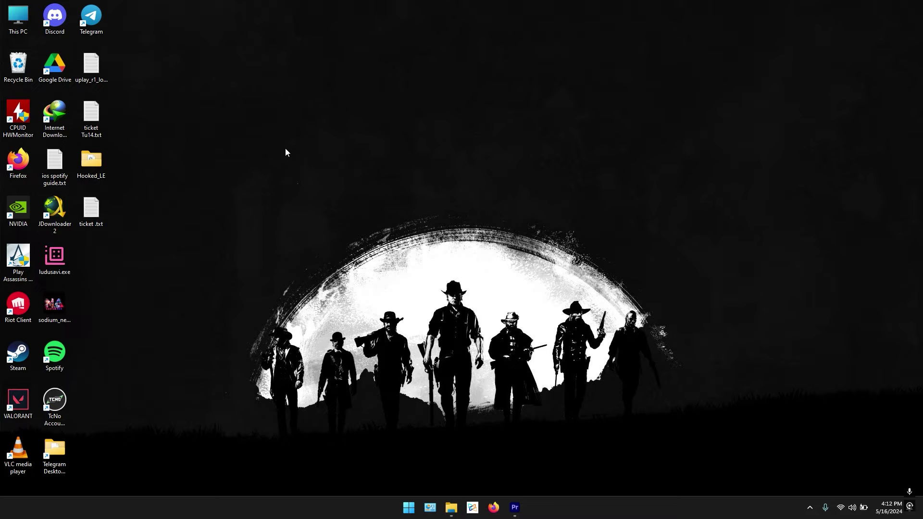
Open Hooked_LE, then copy all 11 items from the FC 24 LE v24.1.1.5 download folder.
double_click(87, 160)
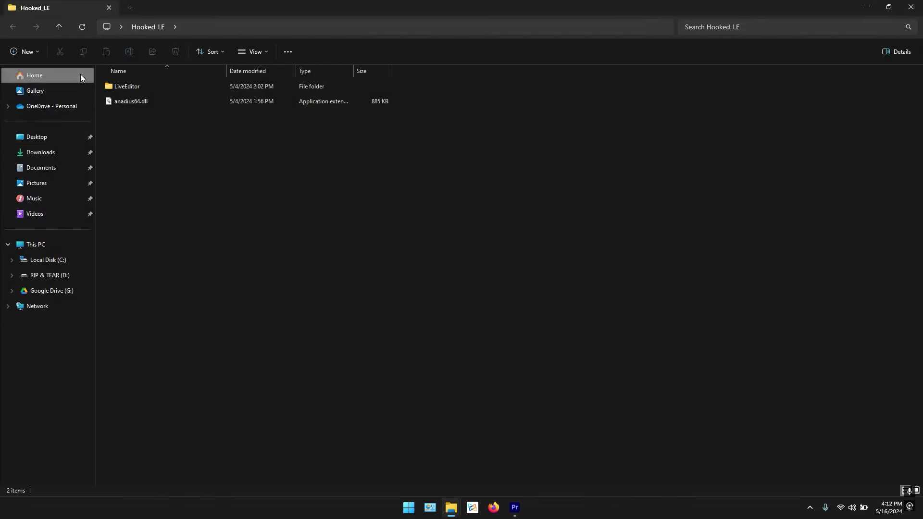
click(911, 7)
click(452, 506)
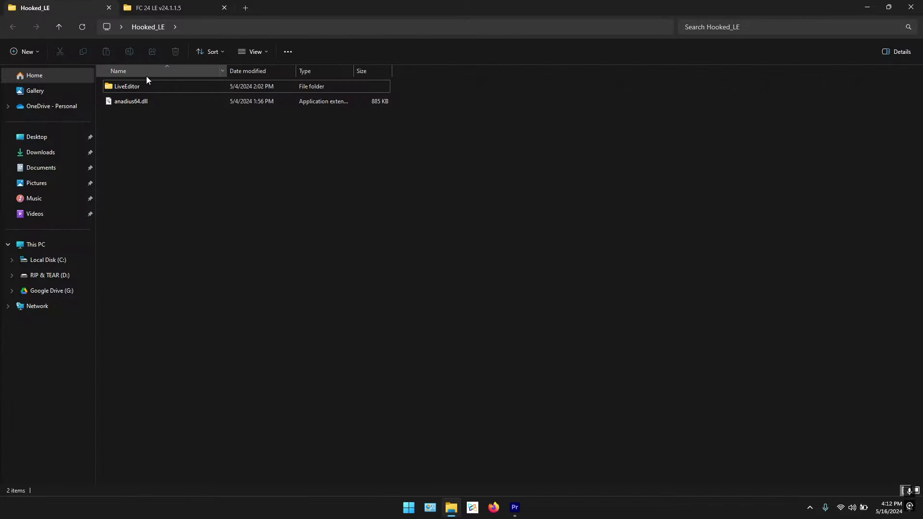
click(162, 7)
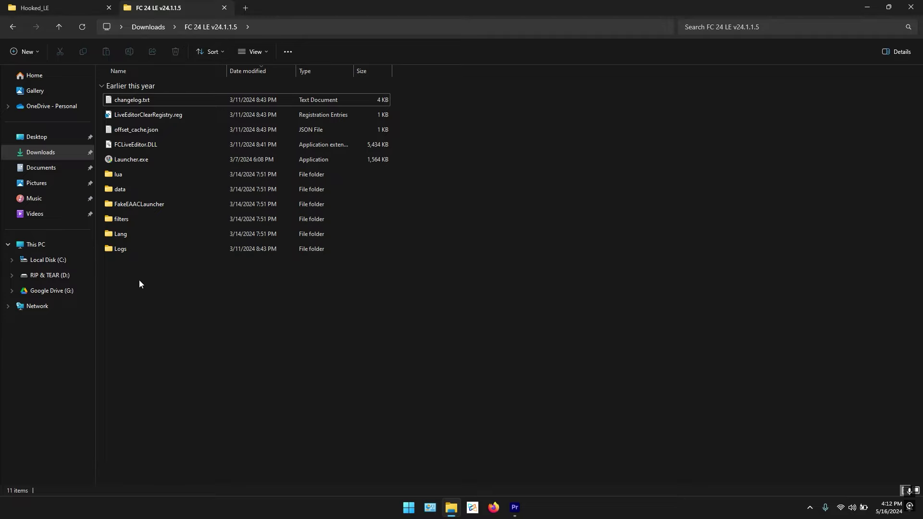
drag(140, 296, 129, 99)
right_click(128, 99)
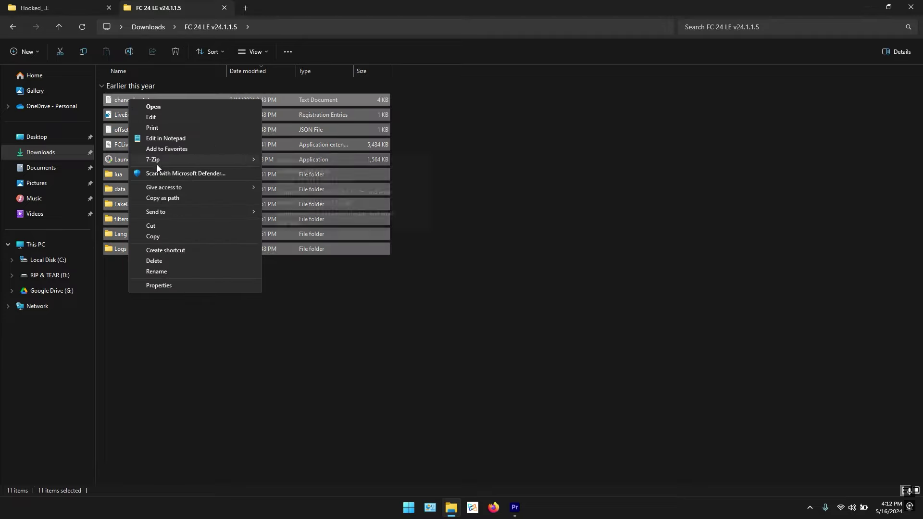
click(163, 238)
Paste them into Hooked_LE\LiveEditor, replacing the same-named files, then go back to Hooked_LE.
click(68, 14)
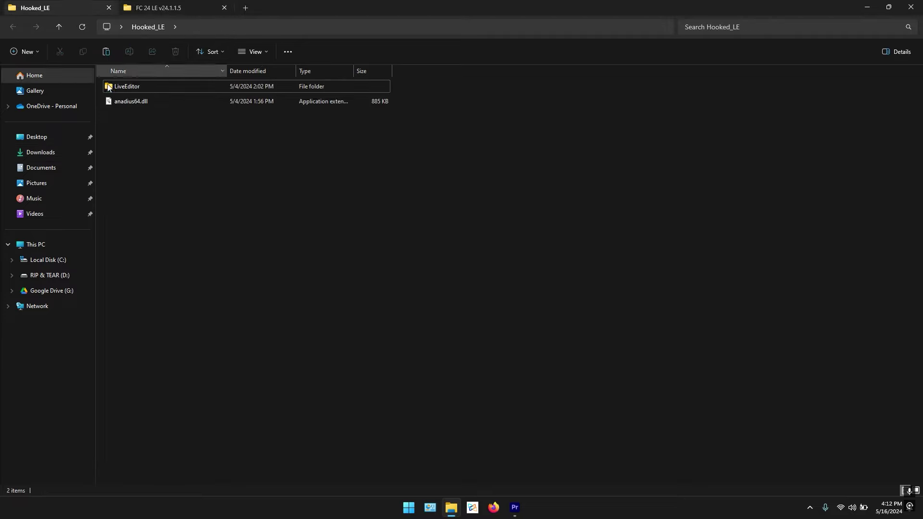
double_click(125, 86)
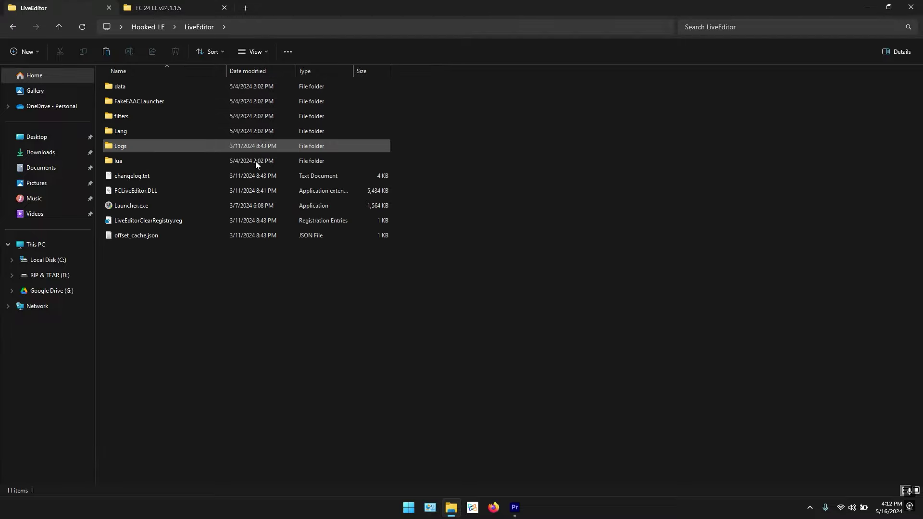
right_click(533, 141)
click(584, 206)
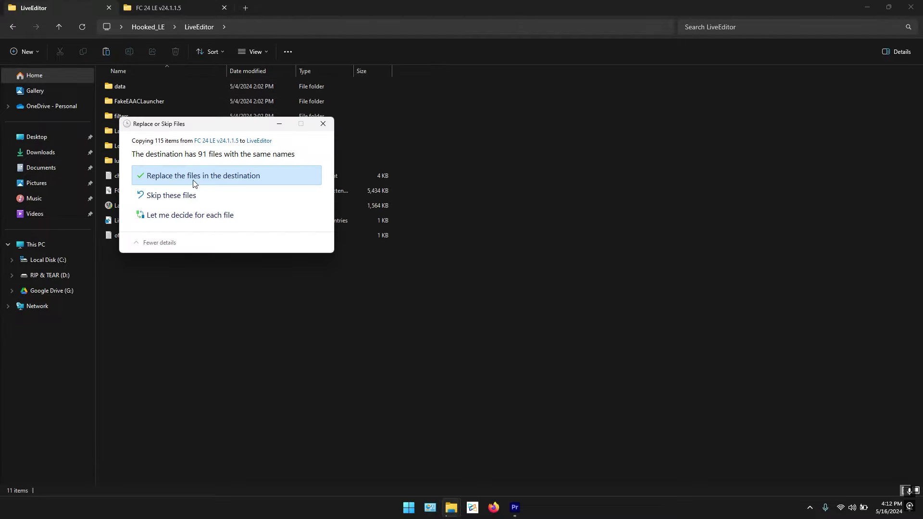
click(237, 176)
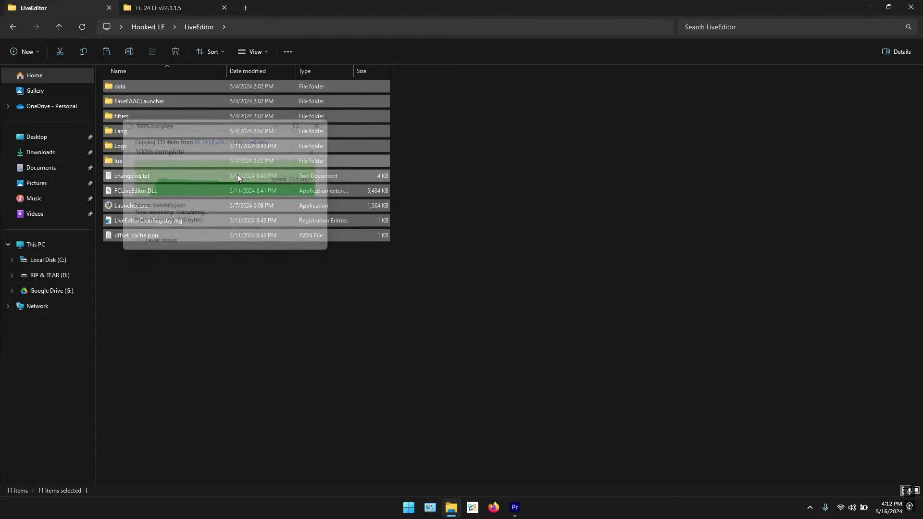
click(12, 27)
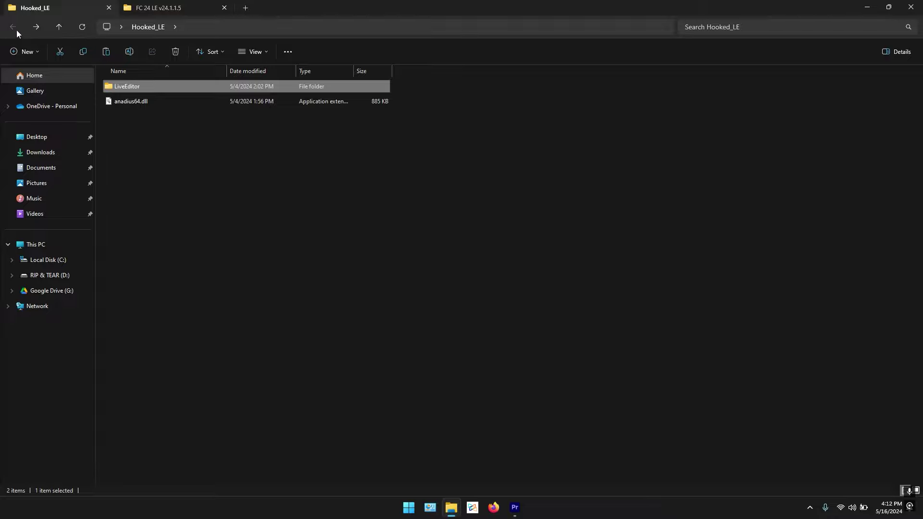
Copy the LiveEditor folder and anadius64.dll from Hooked_LE.
click(156, 134)
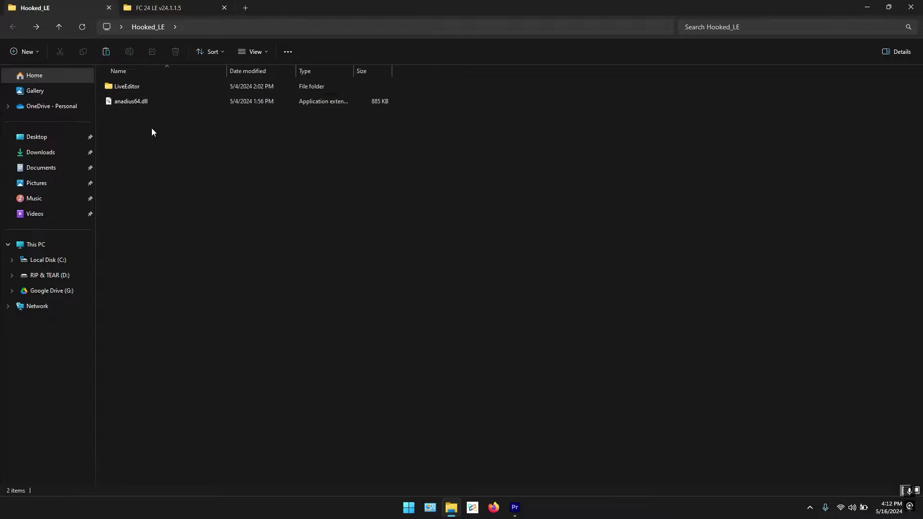
click(142, 101)
ctrl+click(134, 86)
right_click(135, 86)
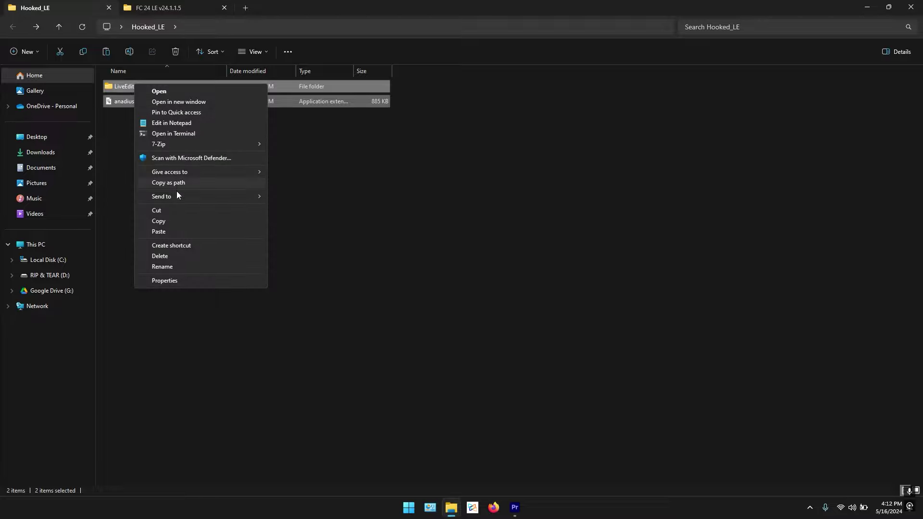
click(178, 219)
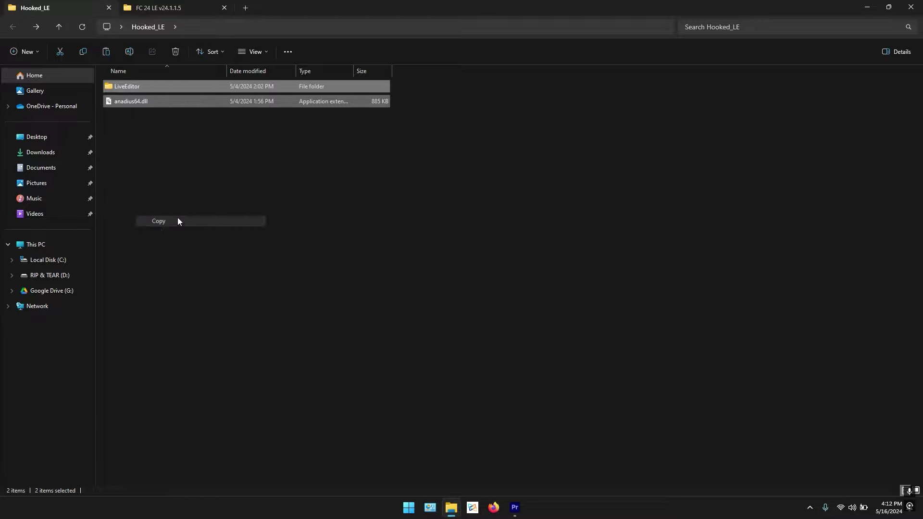
Open the EA Sports FC 24 game folder on Local Disk (C:).
click(60, 261)
double_click(136, 104)
right_click(553, 182)
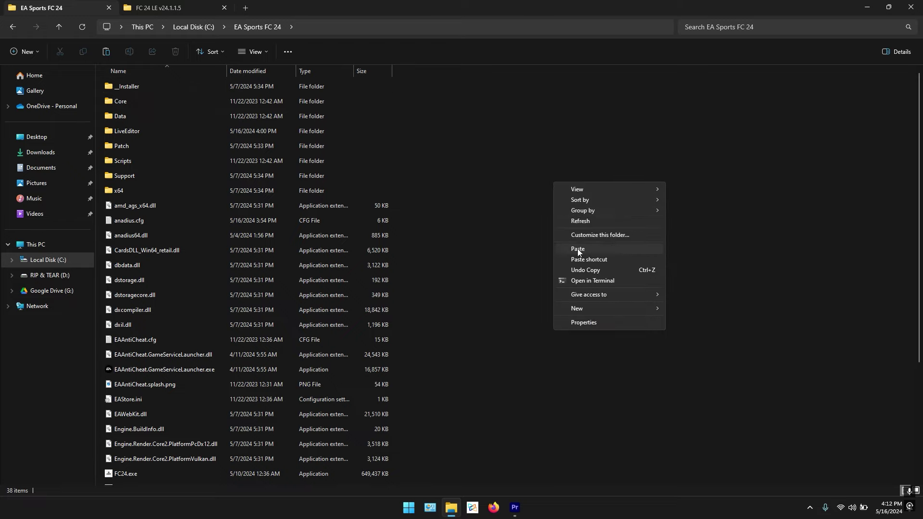
click(762, 234)
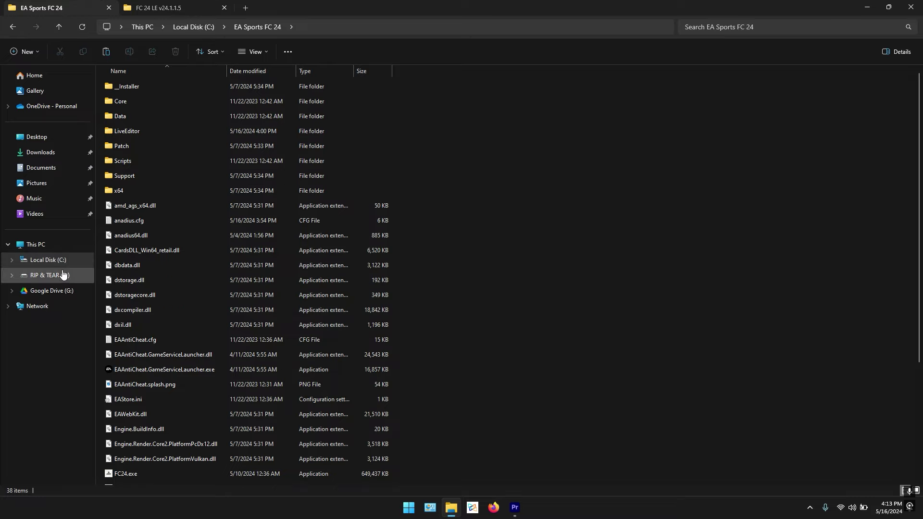
Copy anadius.cfg, FC24.exe and anadius64.dll from Downloads\Compressed\EA SPORTS FC 24 v1.0.87.55322.
click(38, 155)
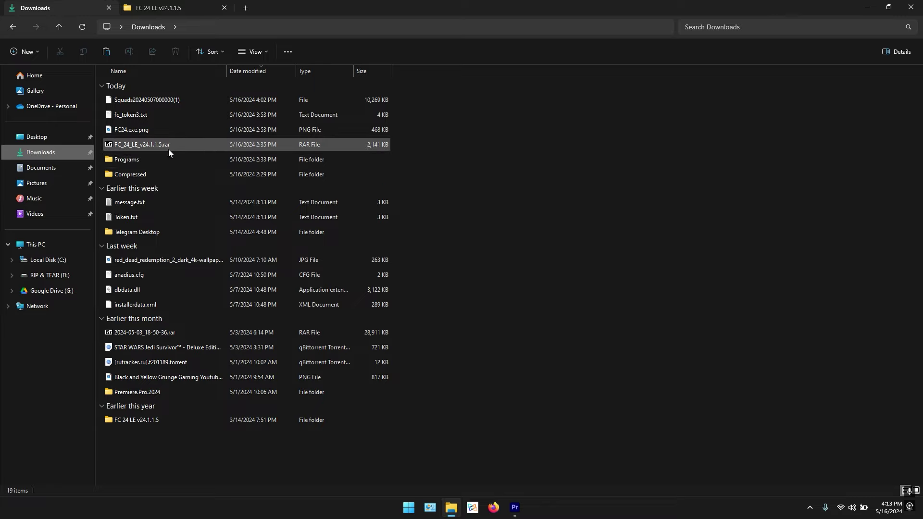
double_click(165, 173)
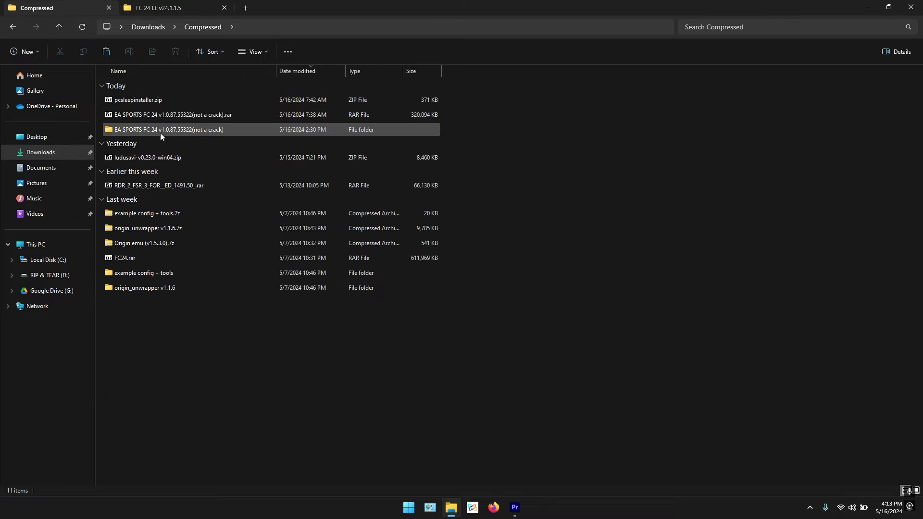
double_click(160, 133)
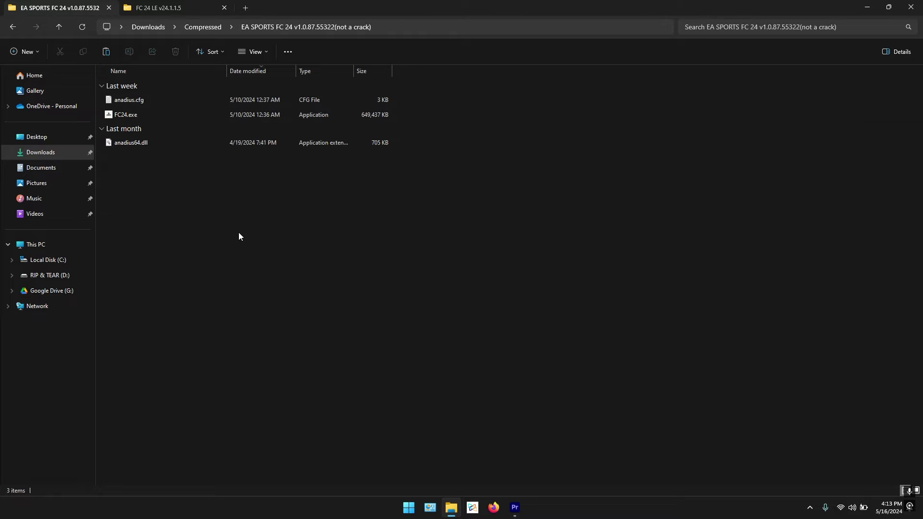
drag(243, 213, 181, 102)
right_click(165, 99)
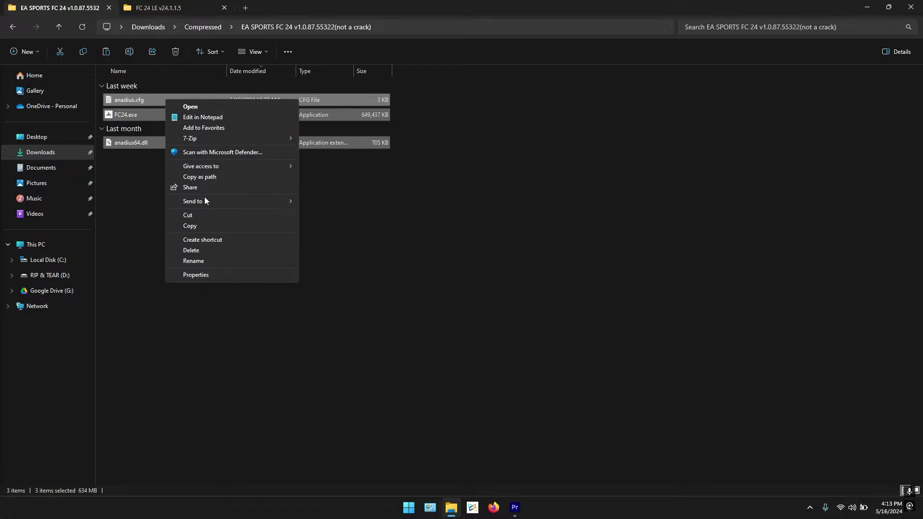
click(199, 226)
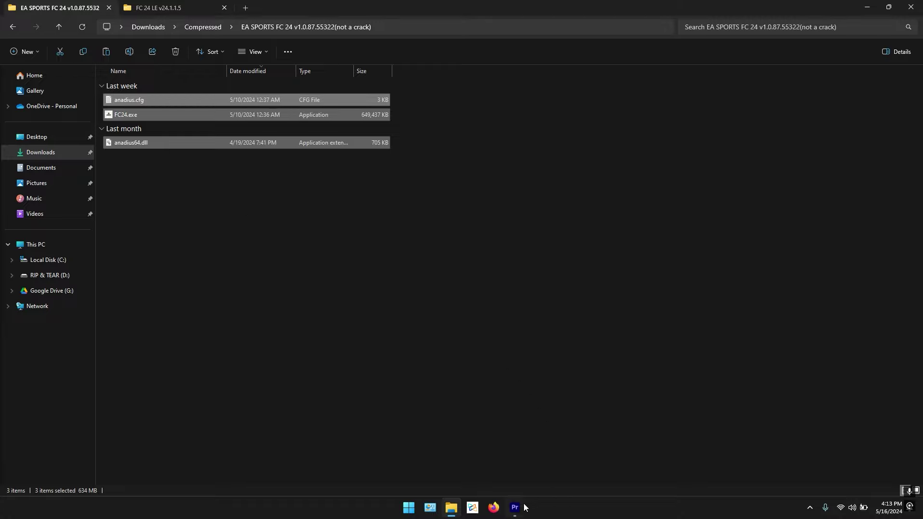
Step back to the EA Sports FC 24 game folder.
click(13, 27)
click(13, 27)
click(13, 27)
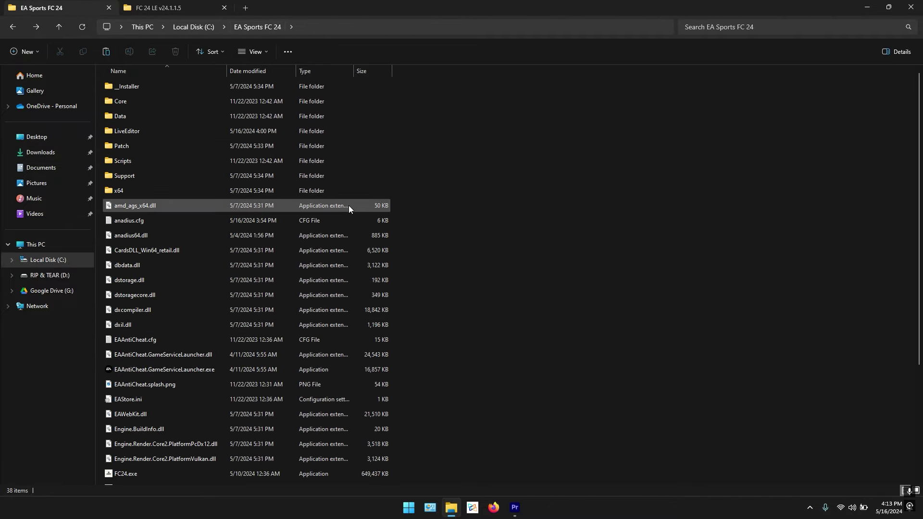
click(126, 101)
Copy anadius64.dll from Hooked_LE and bring up the paste menu in the EA Sports FC 24 folder.
right_click(126, 101)
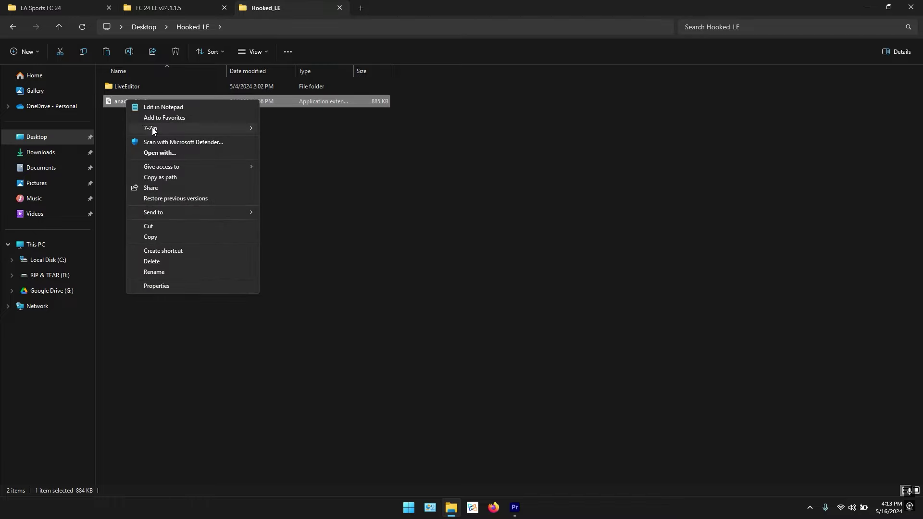
click(167, 237)
click(58, 8)
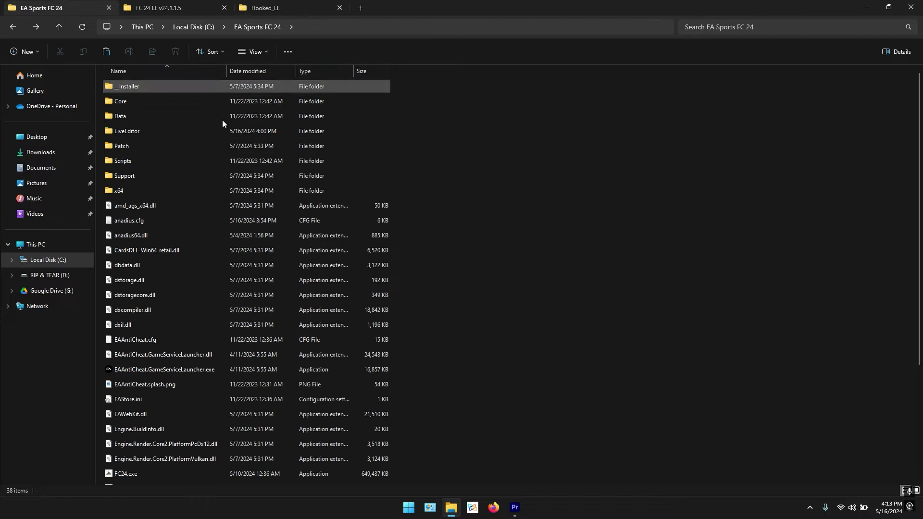
right_click(599, 194)
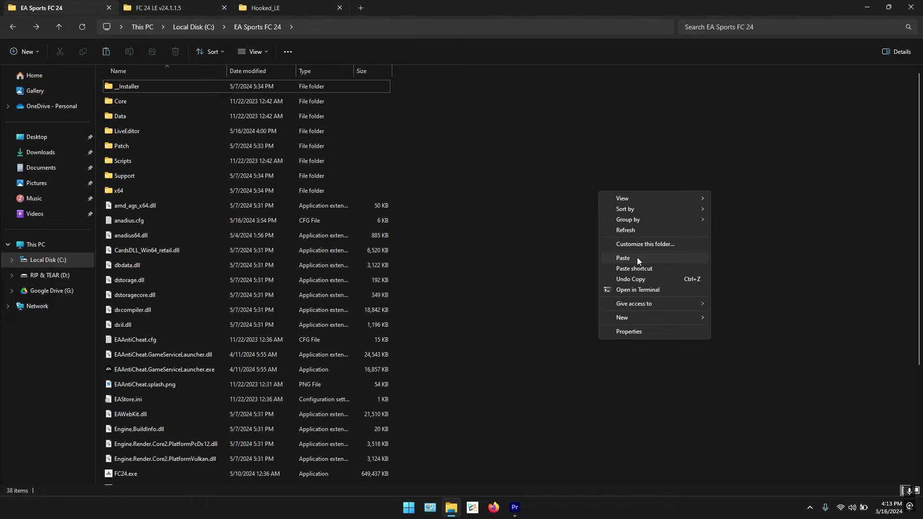